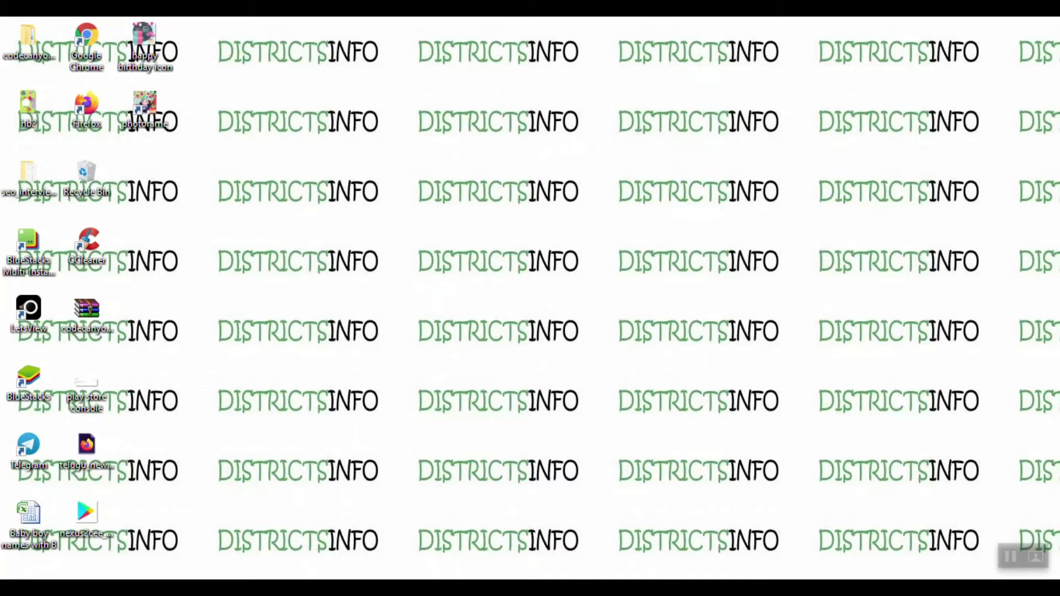
Bring Chrome back from the taskbar and enter the address NVSP.IN
left_click(452, 588)
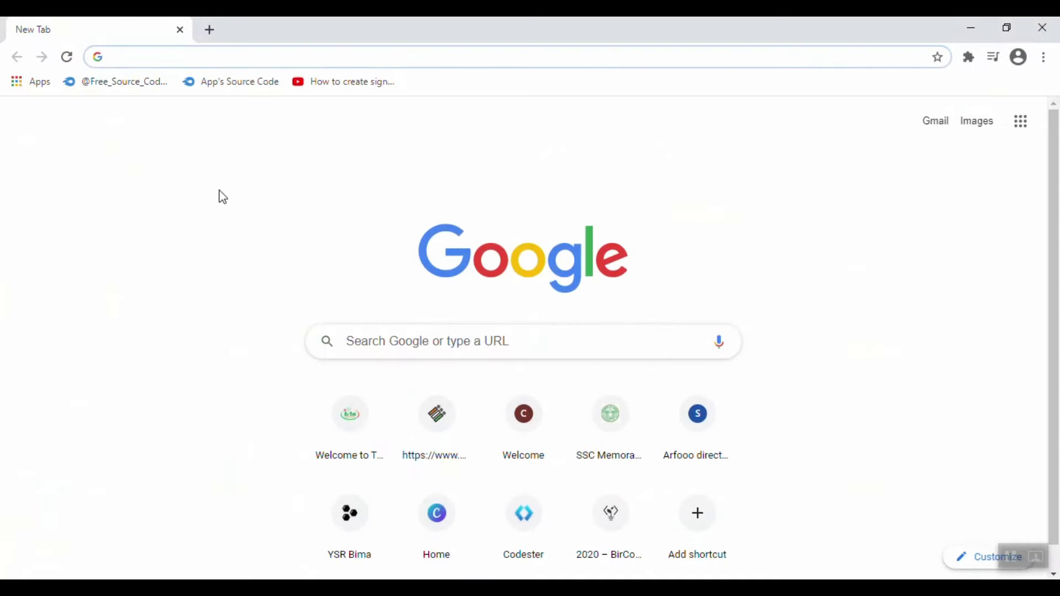
type("NVSP.IN")
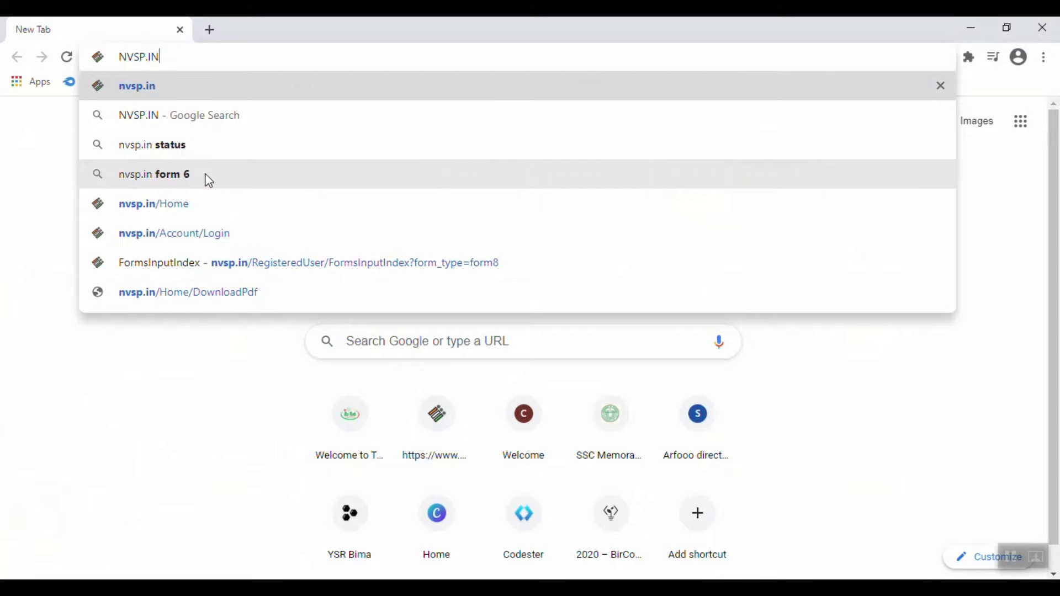
key("Return")
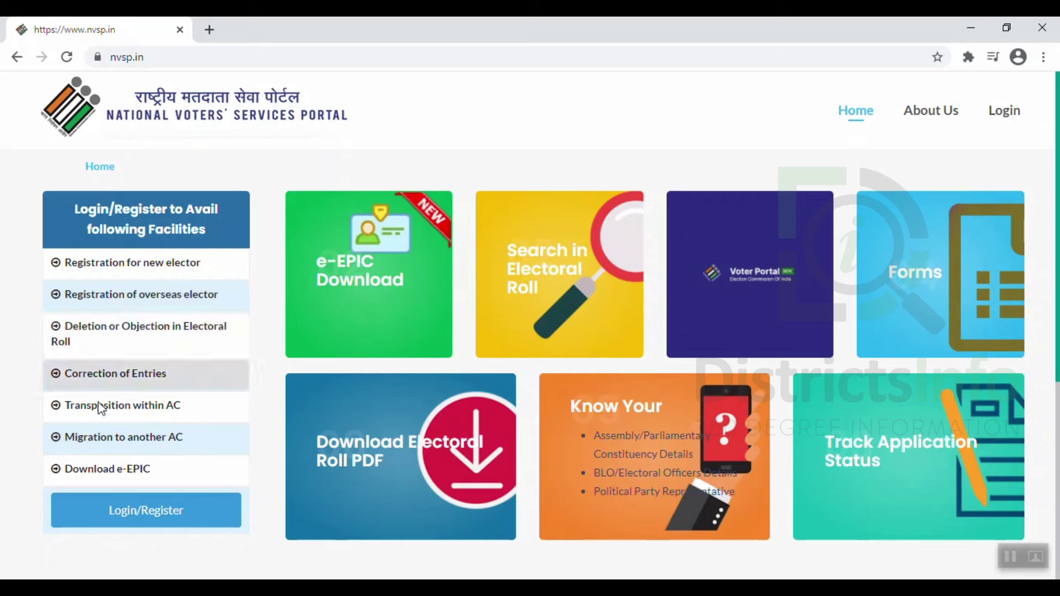
Go to the NVSP login page using the home page's Login/Register button
left_click(147, 510)
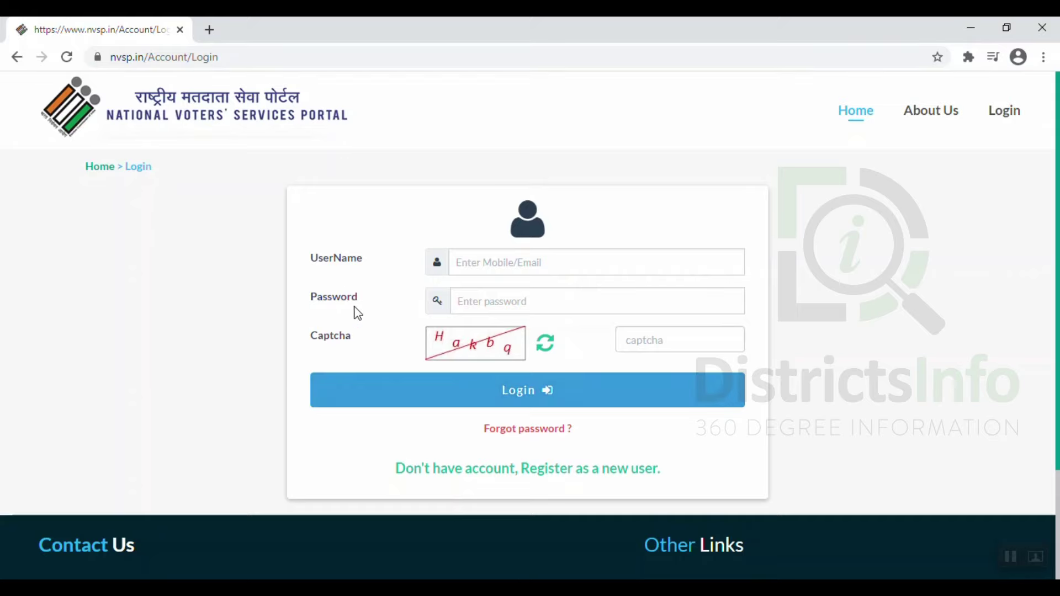
Glance at the registration page, return to login, and sign in with username, password and captcha
left_click(583, 478)
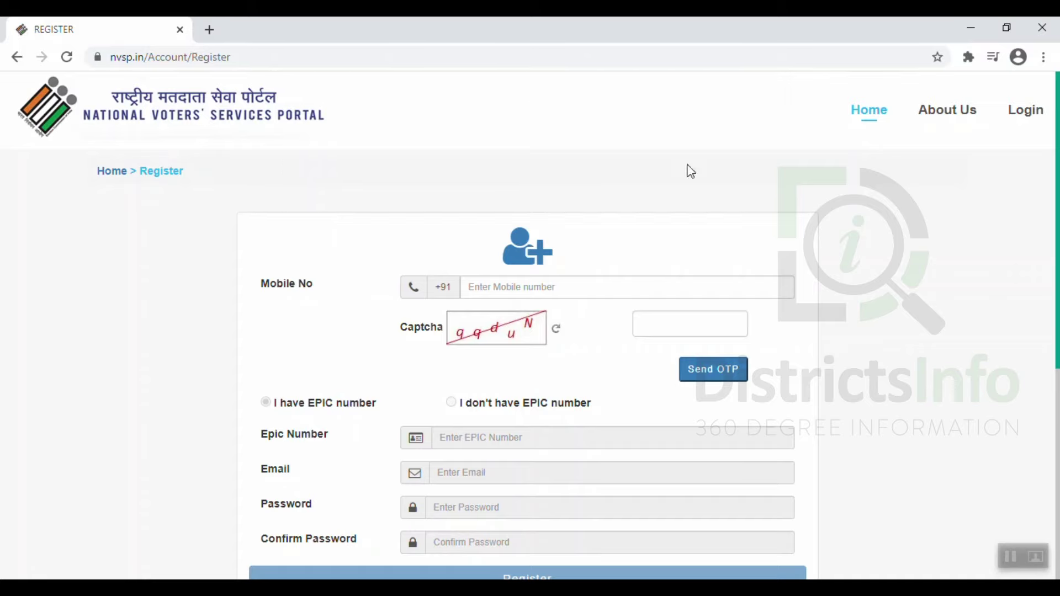
left_click(1025, 110)
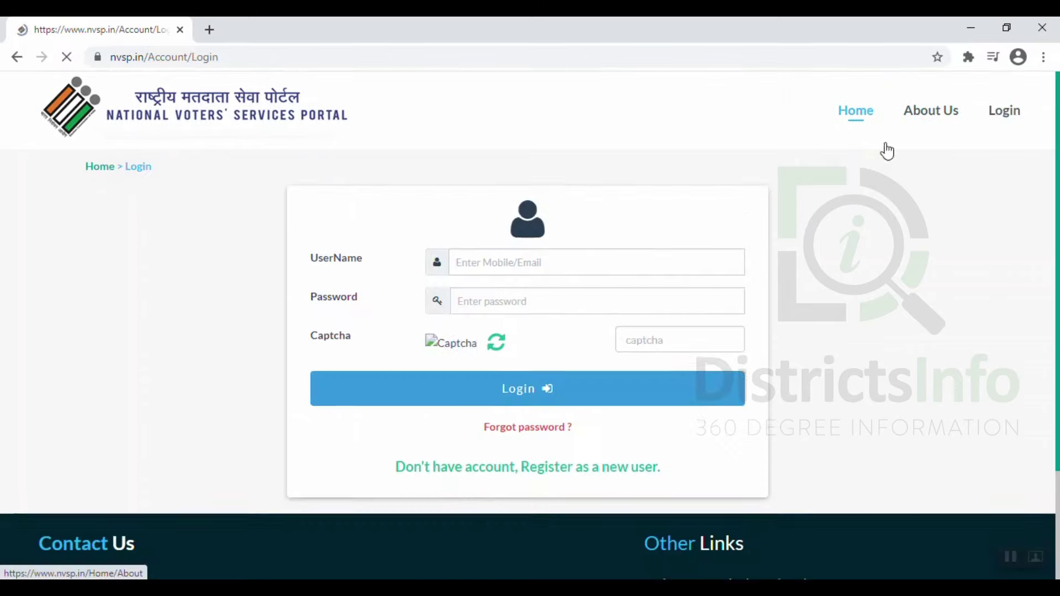
left_click(498, 263)
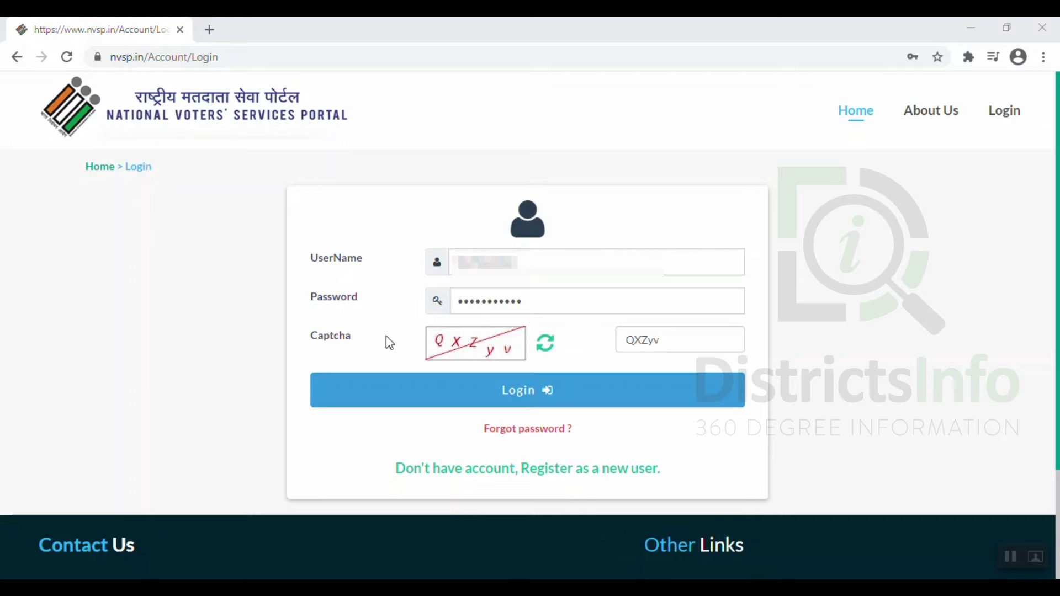
left_click(528, 396)
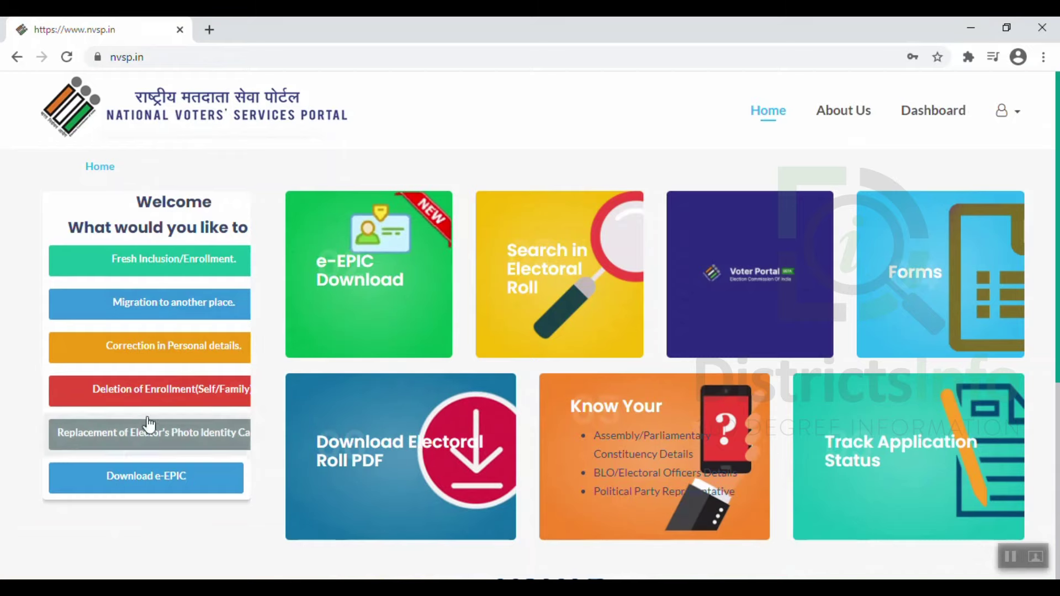
Choose a personal-details correction for a family member, paste their EPIC number and continue
left_click(161, 347)
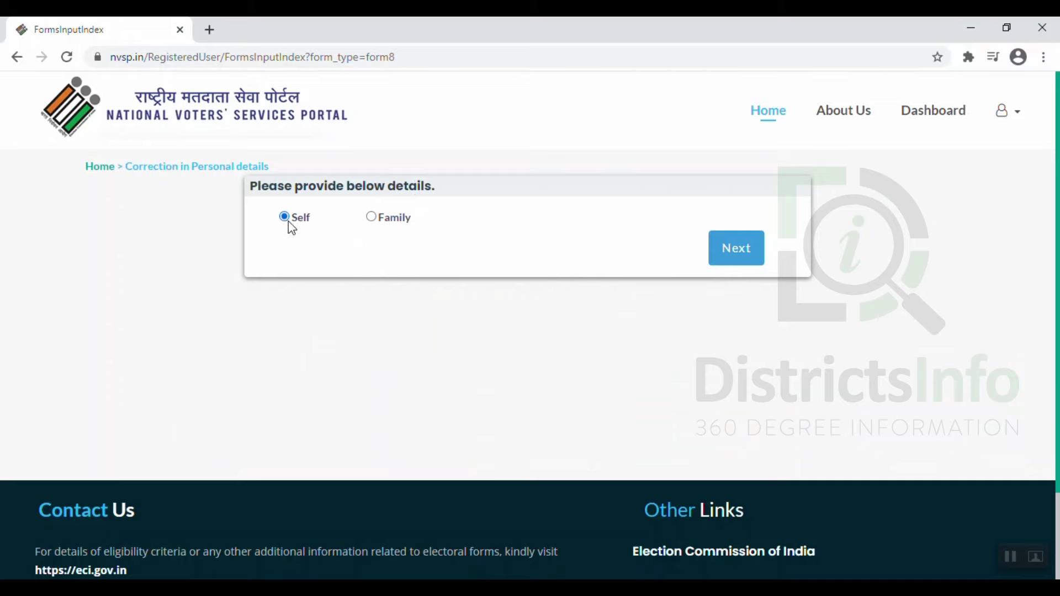
left_click(371, 217)
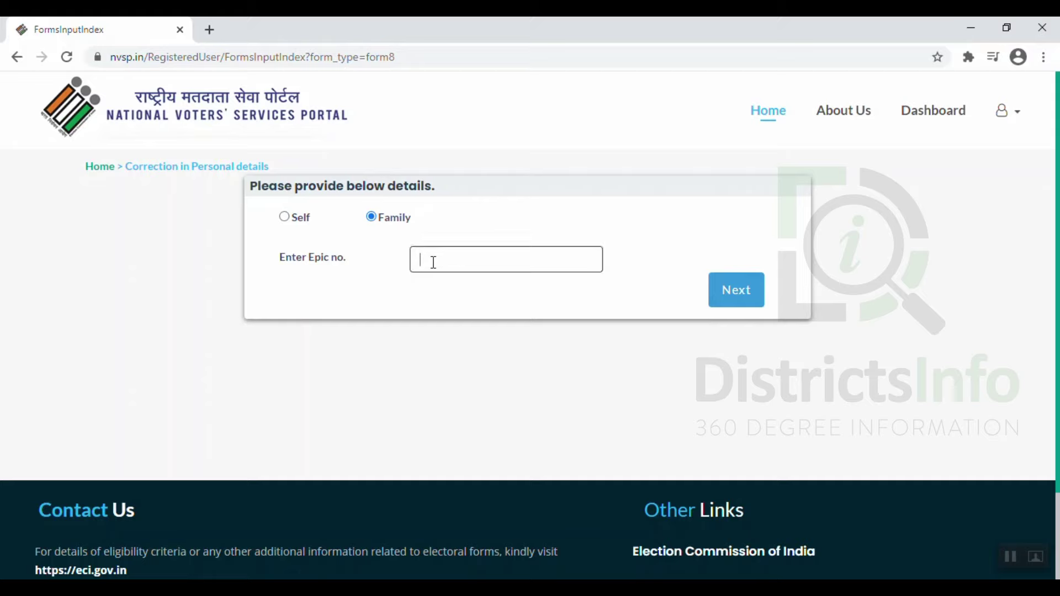
key("ctrl+v")
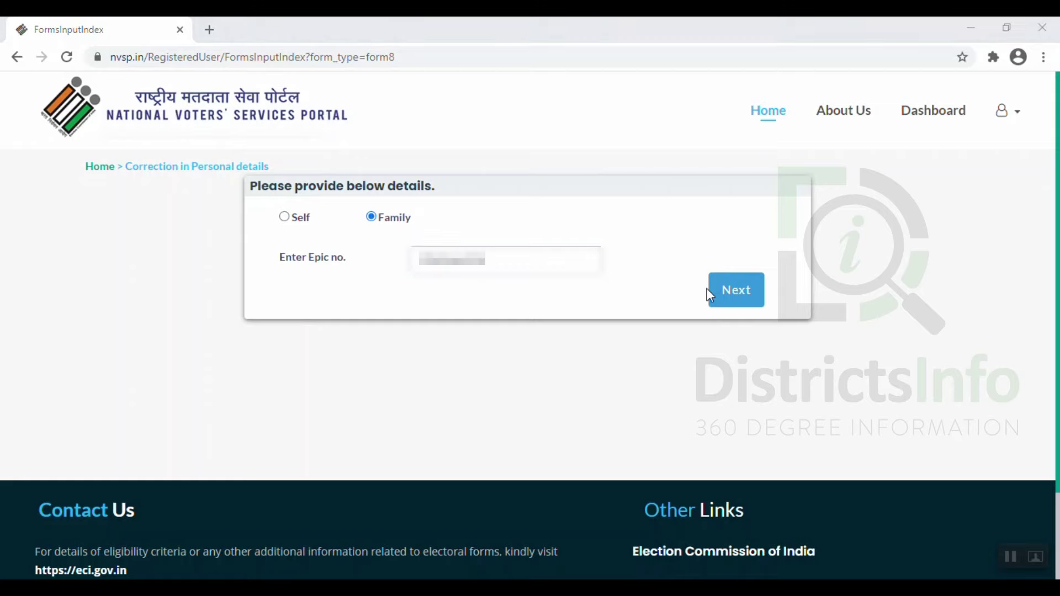
left_click(737, 291)
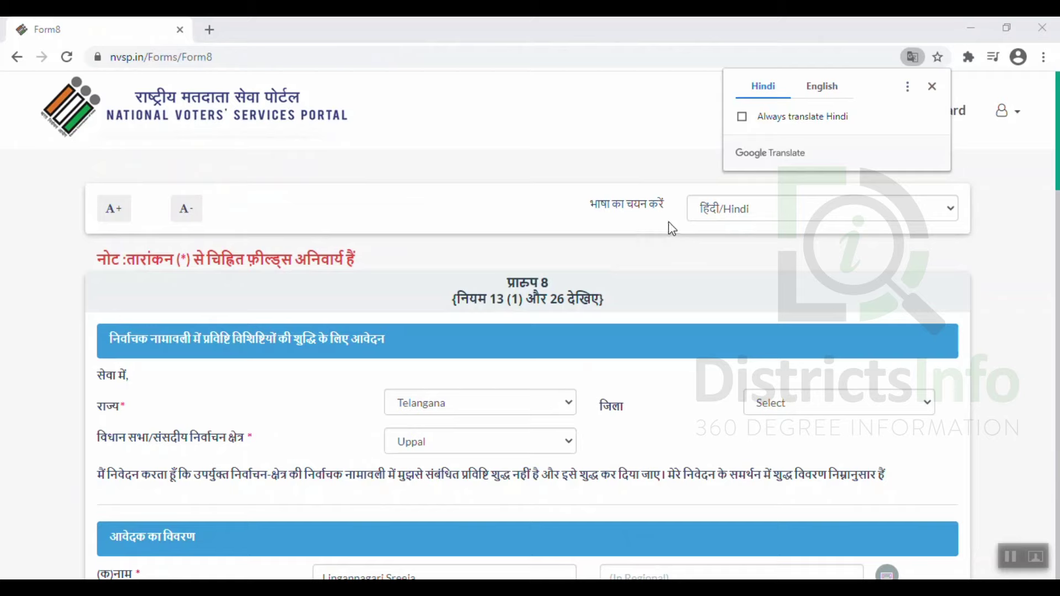
Switch Form 8 to English, then select district Medchal Malkajgiri and constituency Uppal
left_click(730, 219)
left_click(732, 248)
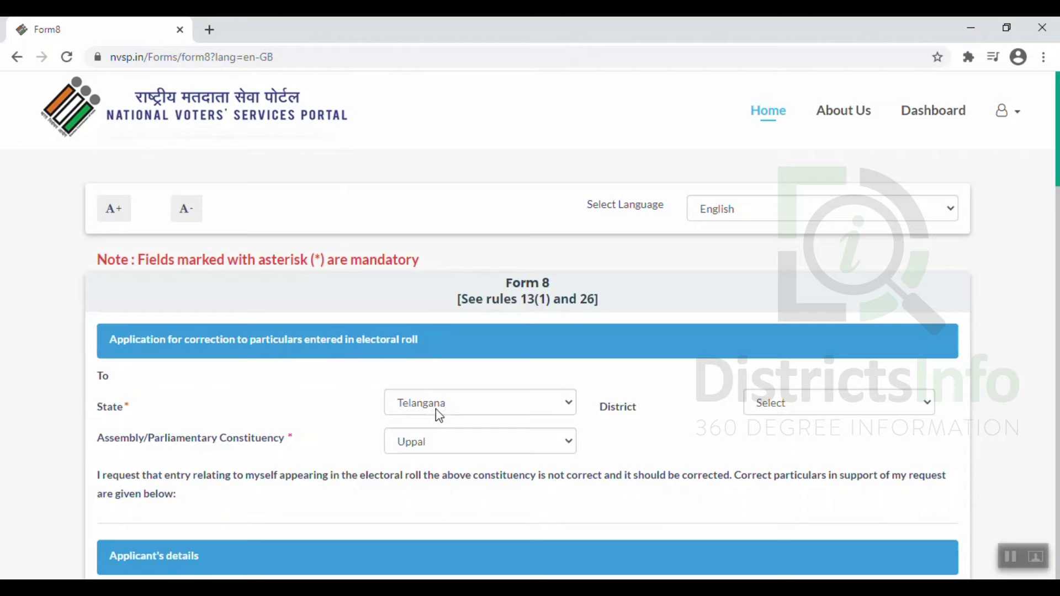
left_click(796, 403)
scroll(796, 359, "down", 2)
left_click(791, 316)
left_click(446, 443)
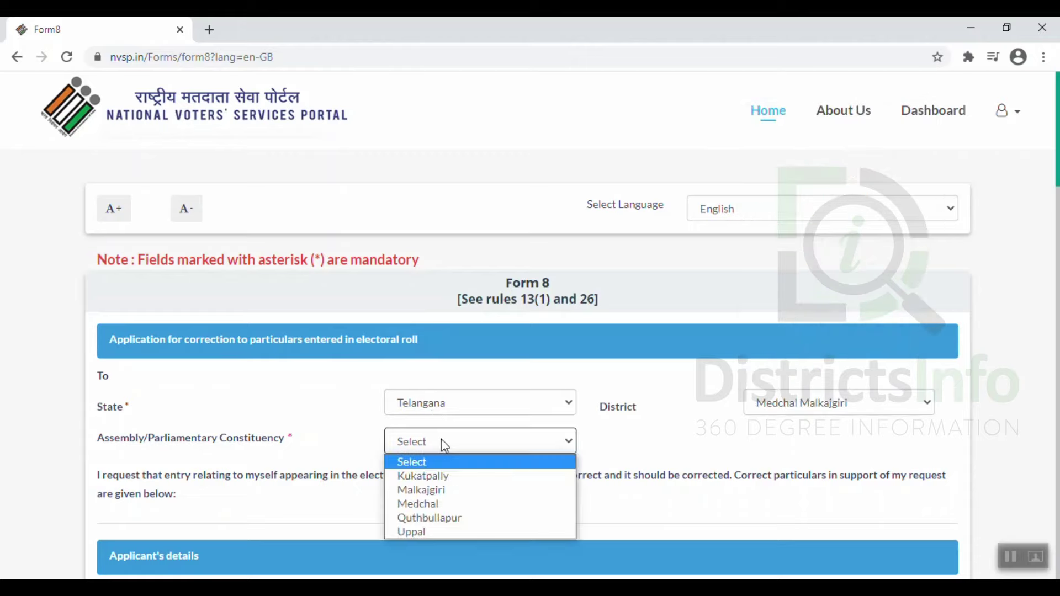
left_click(425, 533)
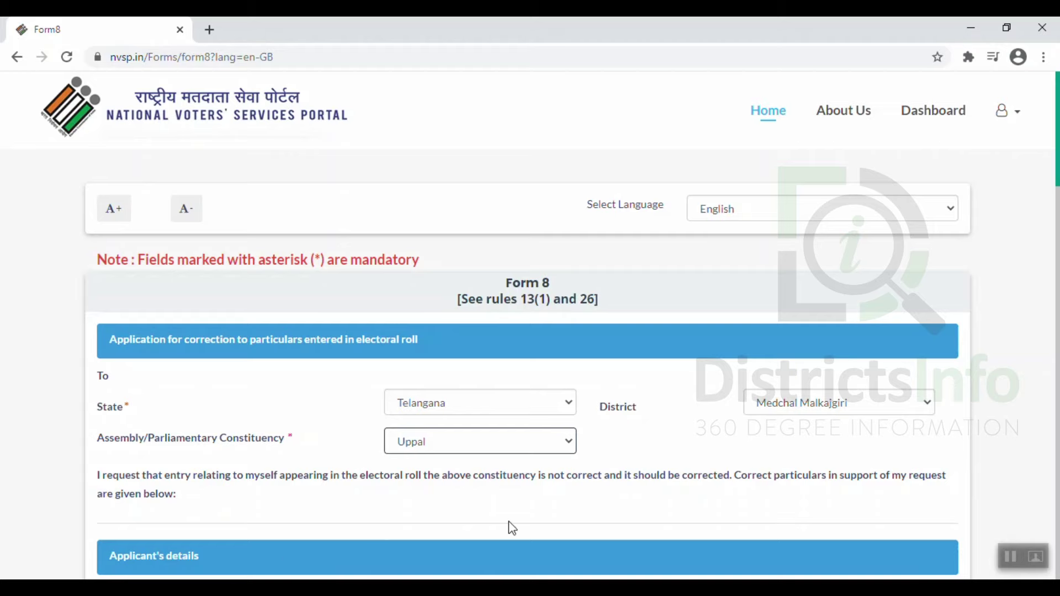
scroll(711, 528, "down", 7)
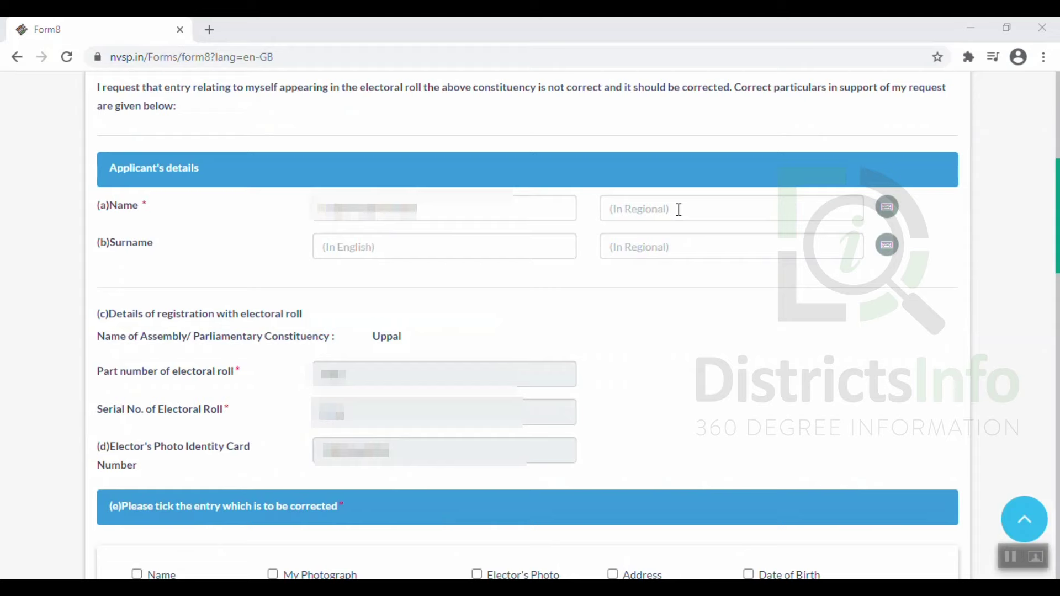
left_click(885, 210)
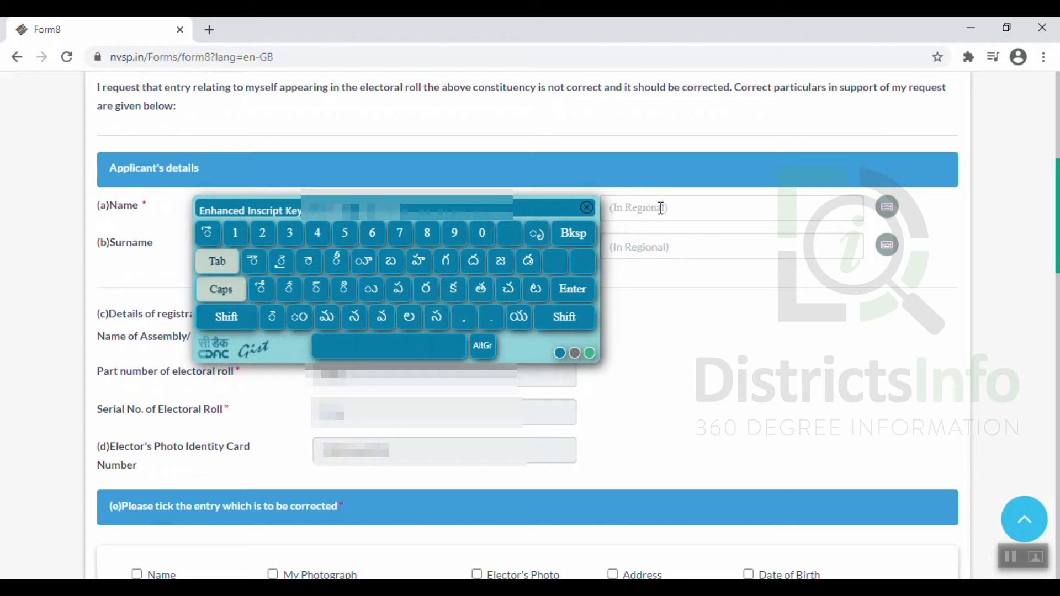
left_click(587, 210)
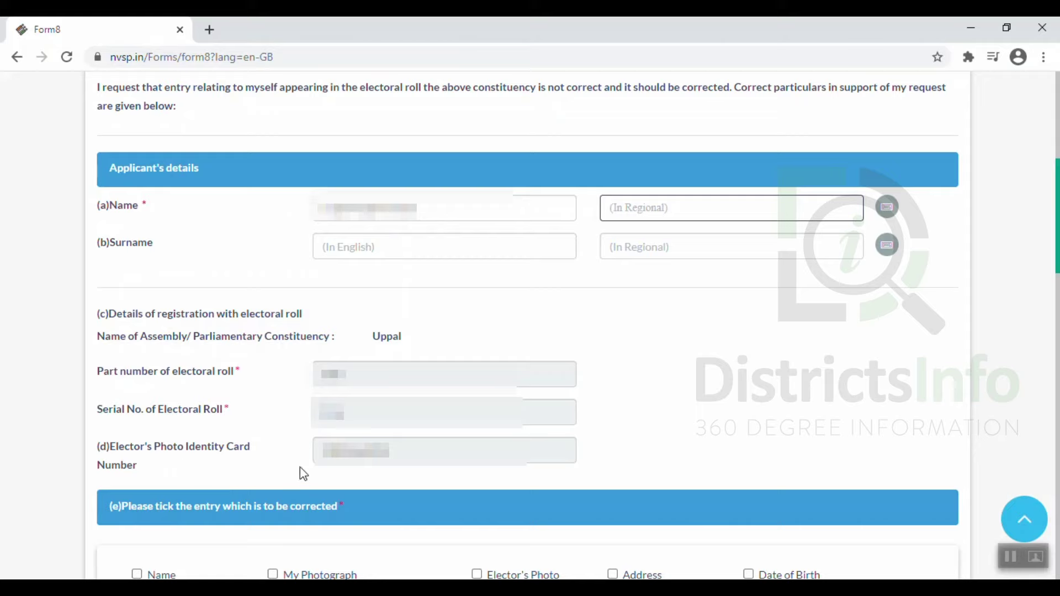
scroll(901, 517, "down", 7)
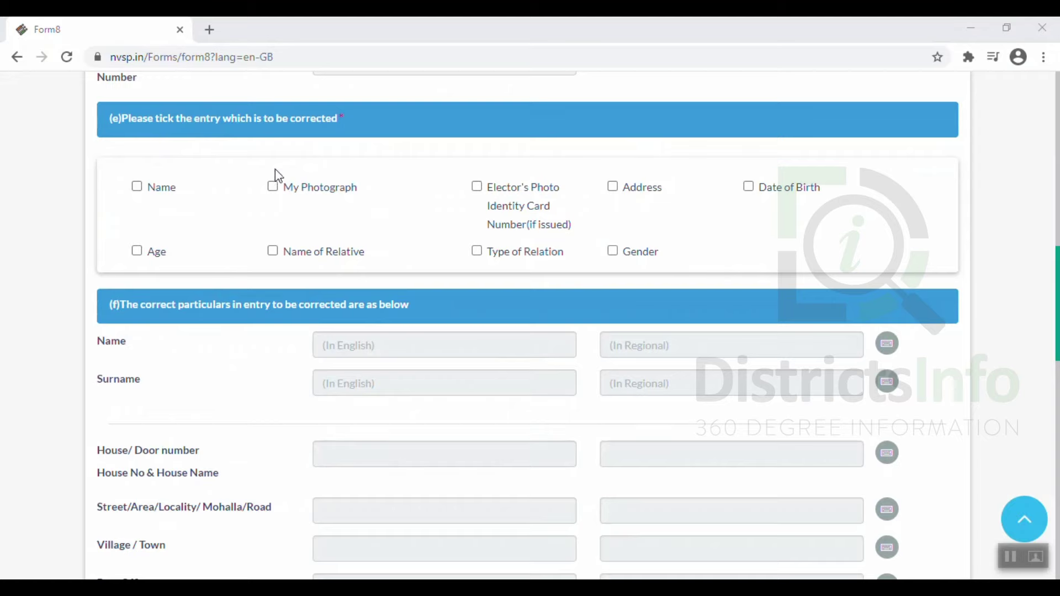
Tick Gender as the sole correction entry, clearing the briefly ticked Name checkbox
left_click(137, 187)
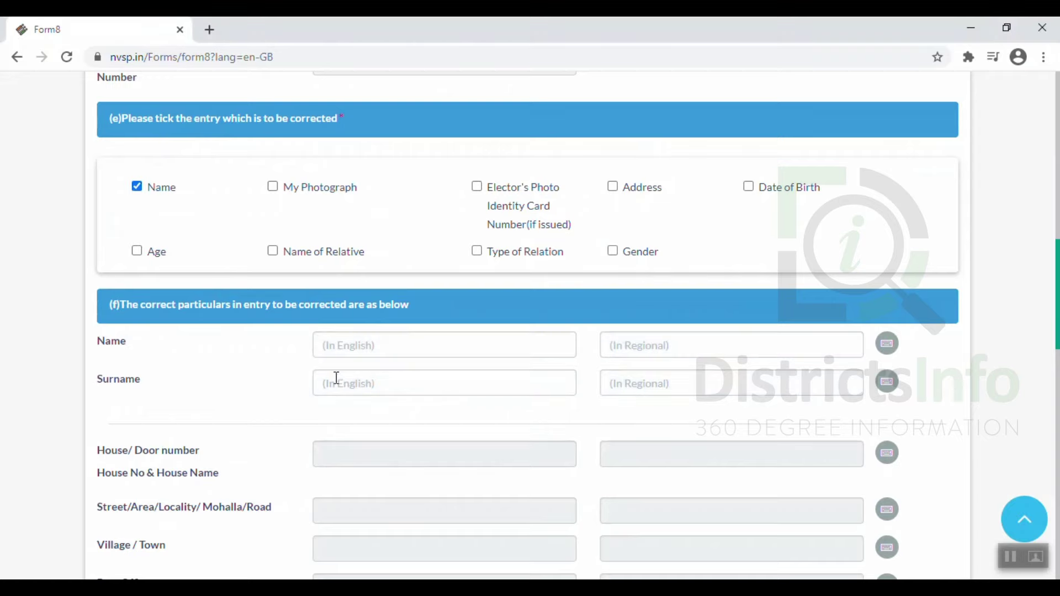
left_click(333, 345)
left_click(138, 189)
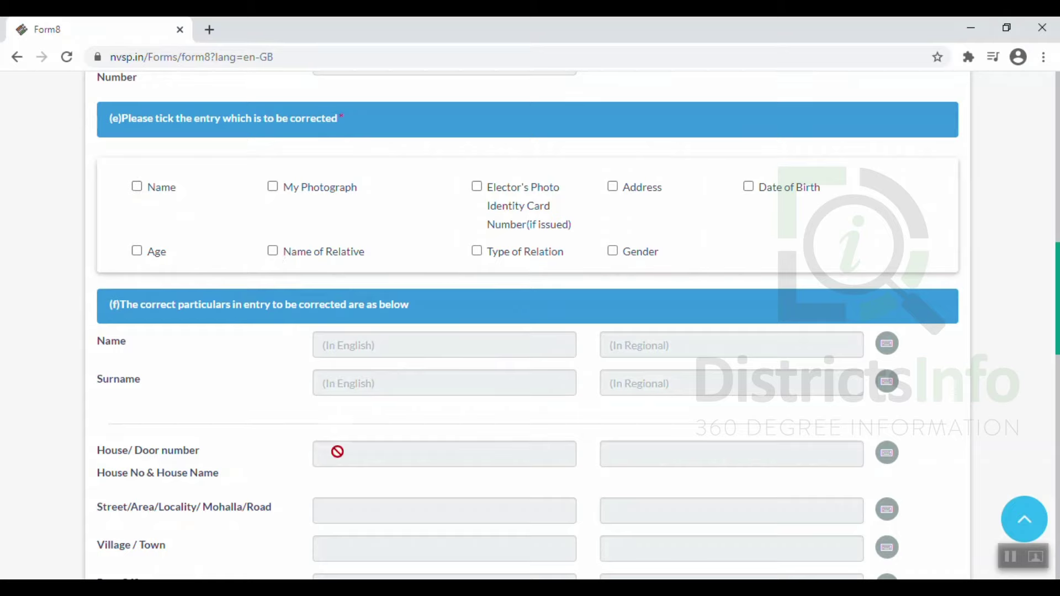
left_click(613, 253)
scroll(346, 412, "down", 1)
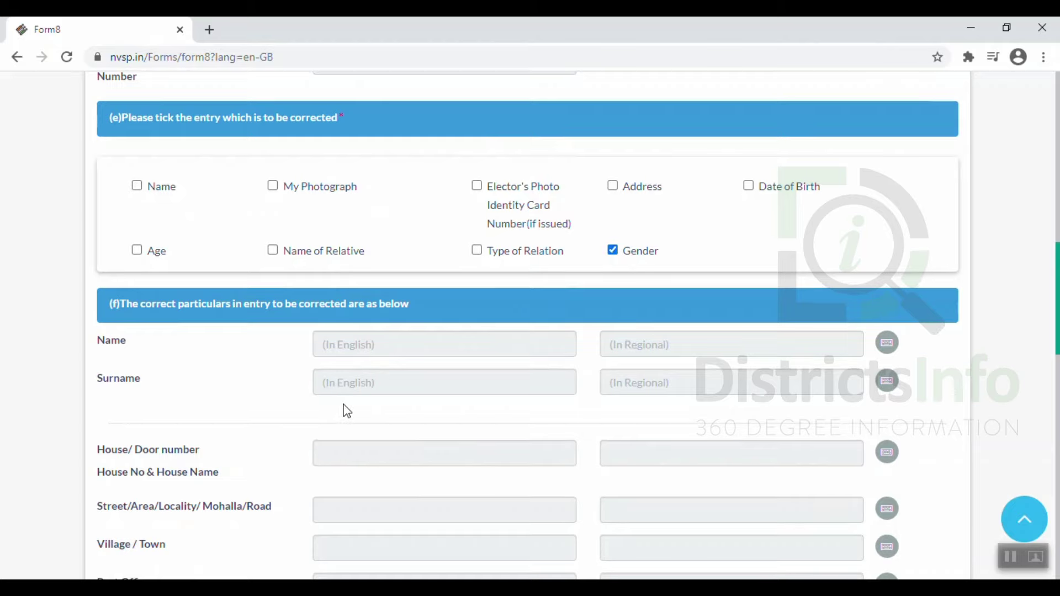
scroll(346, 412, "down", 8)
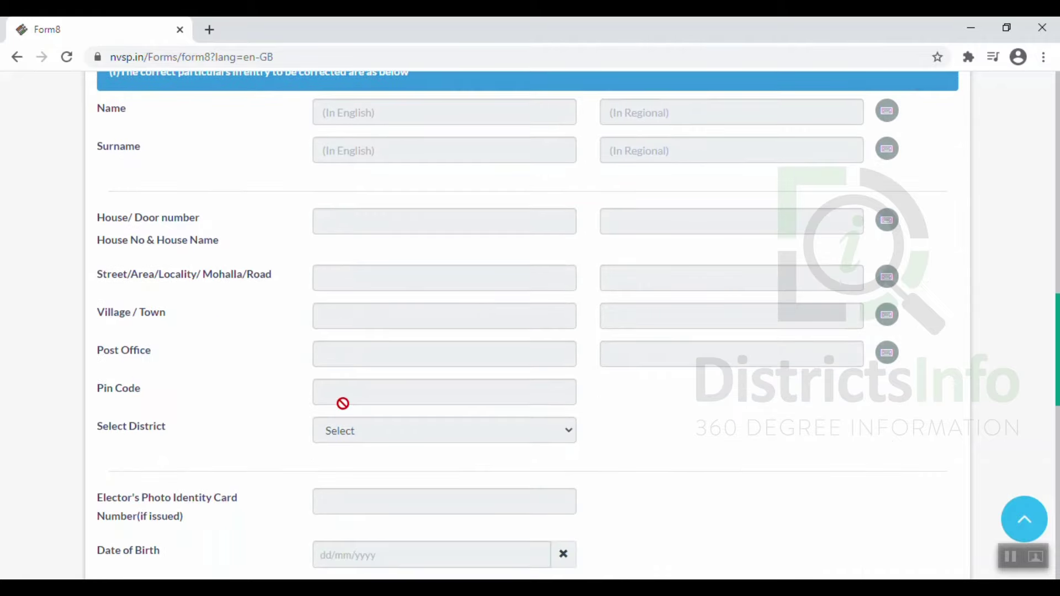
Select Female as the corrected gender, then move to the Mobile Number box
scroll(342, 403, "down", 4)
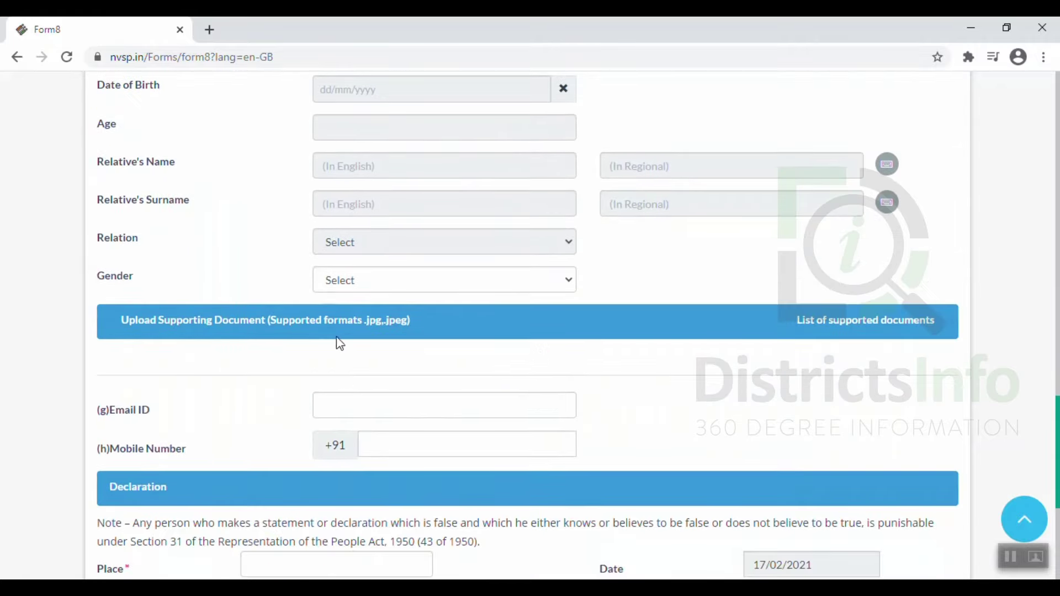
left_click(342, 287)
left_click(341, 329)
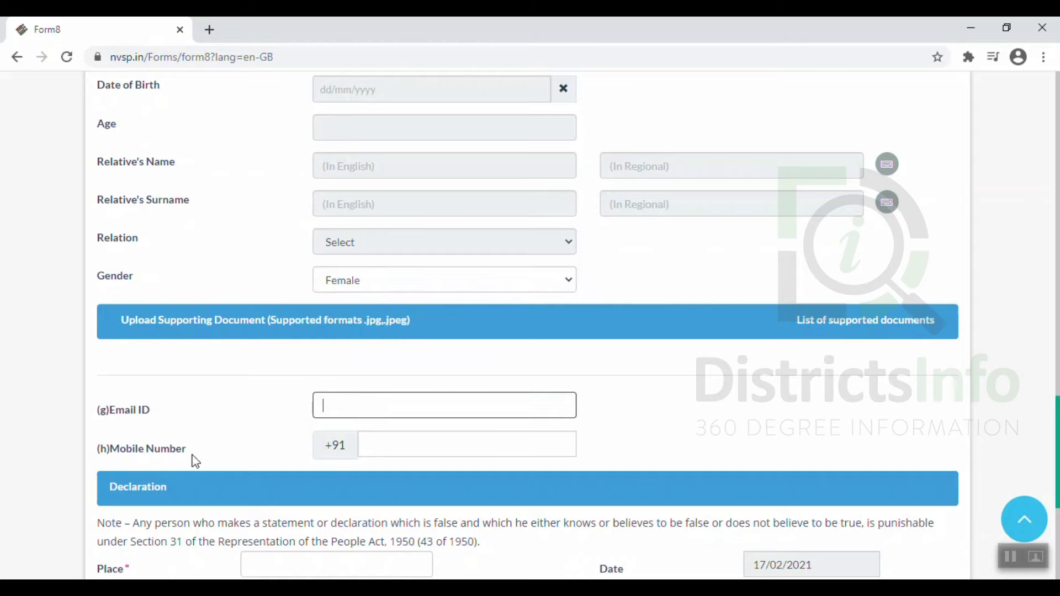
left_click(381, 443)
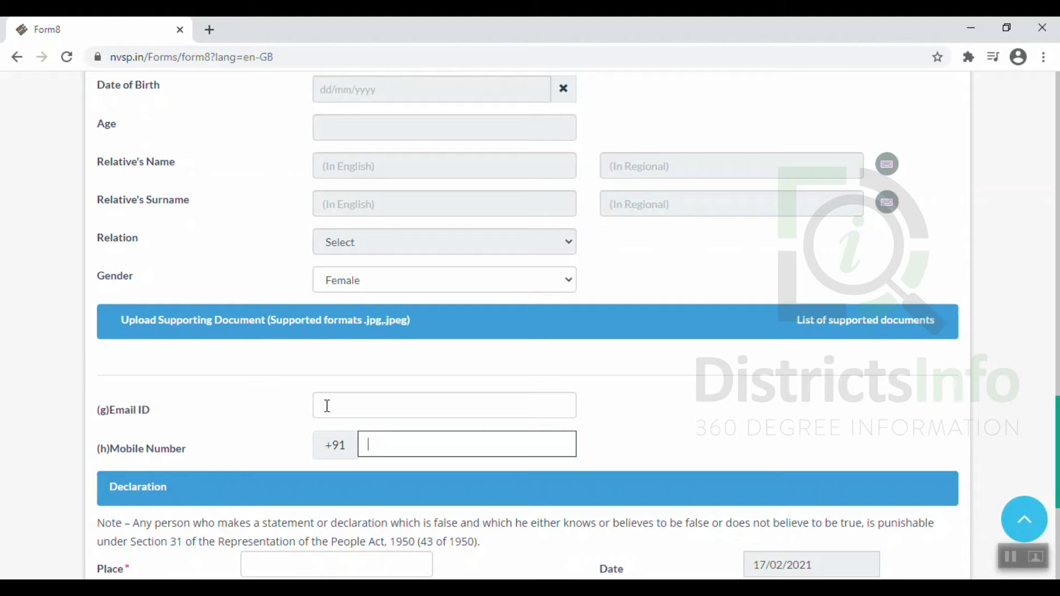
scroll(355, 462, "down", 5)
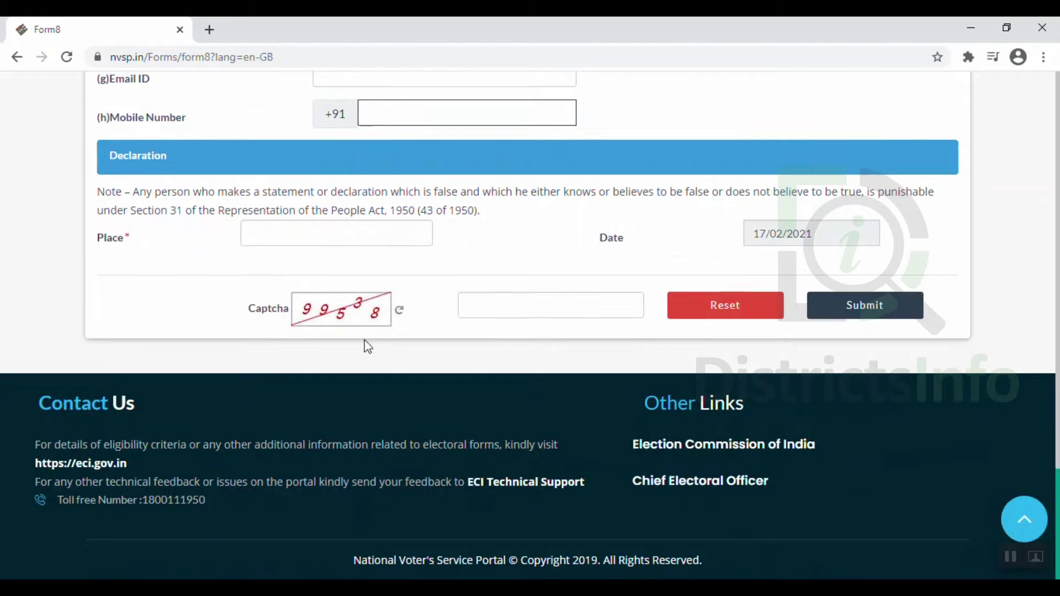
Fill Place with the MEDCHAL-MALKAJGIRI suggestion and minimise Chrome to the desktop
left_click(288, 232)
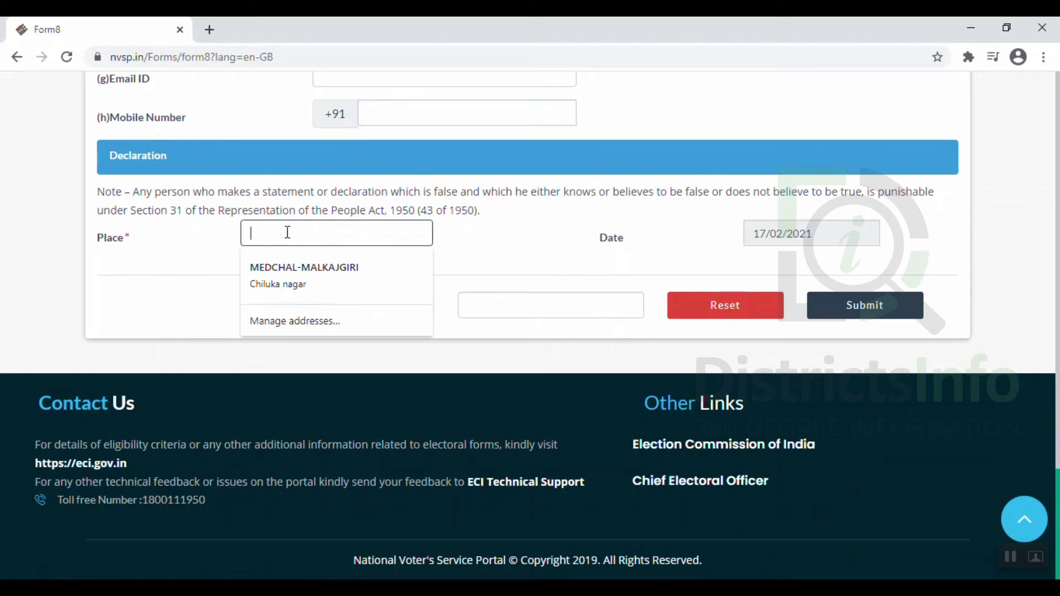
left_click(275, 265)
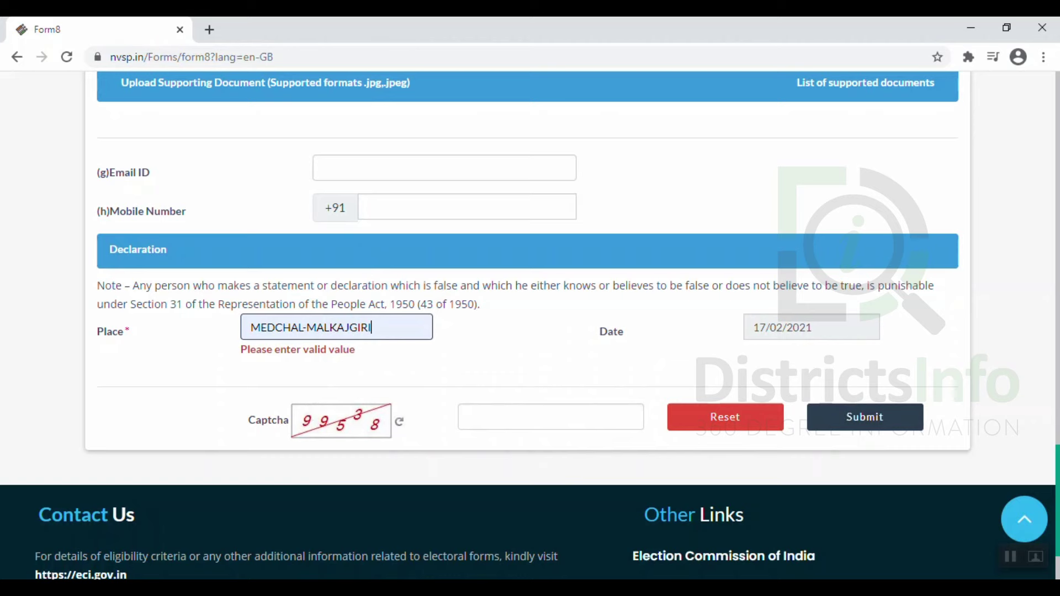
left_click(965, 27)
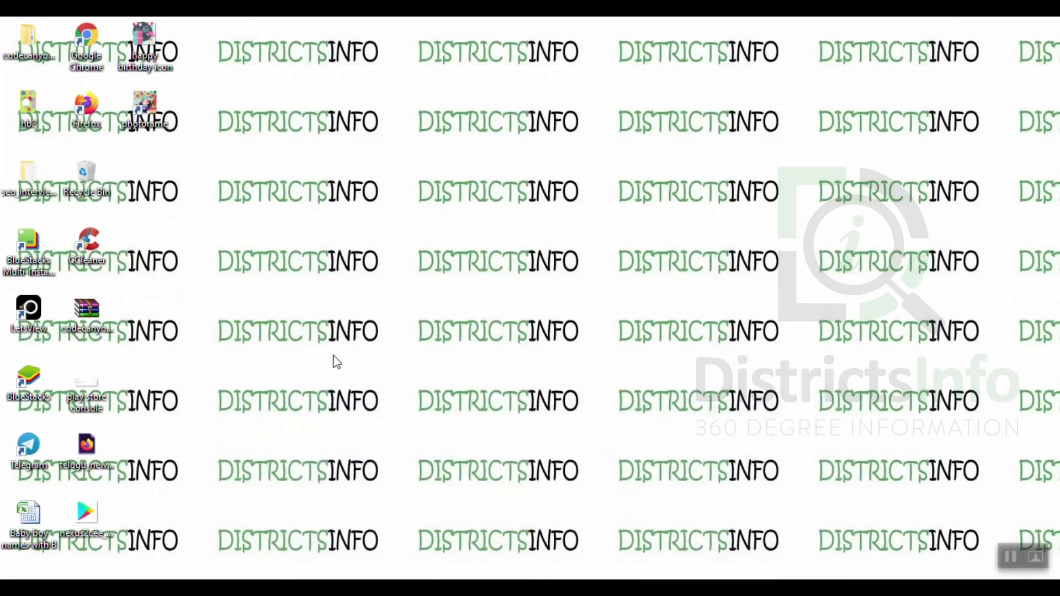